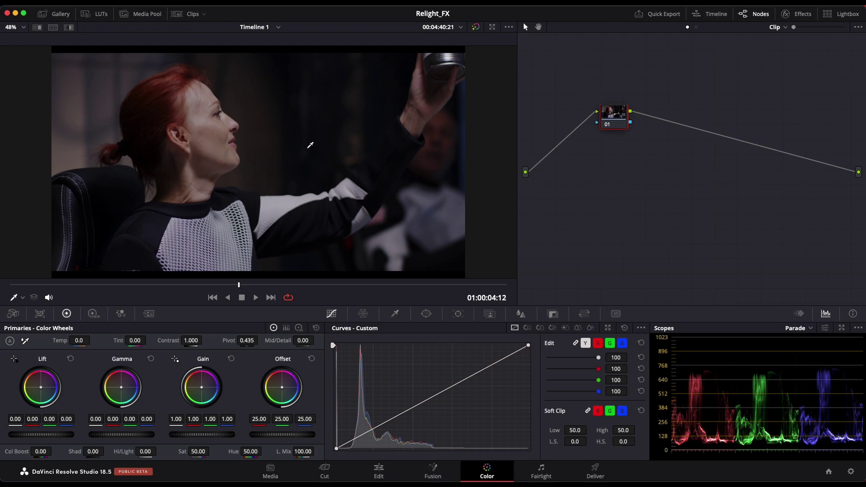
# - Scrub the playhead back to 01:00:01:16, where the woman looks down holding the lens
pyautogui.moveTo(208, 290); pyautogui.dragTo(95, 274)
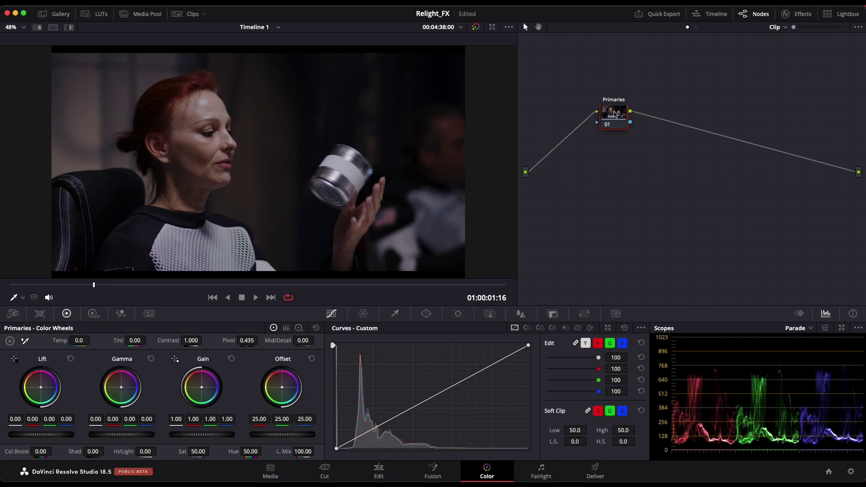
# - Add two serial nodes after Primaries (Alt+S) and label them Surface Map and Relight
pyautogui.hotkey('alt', 's')
pyautogui.hotkey('alt', 's')
pyautogui.click(659, 114)
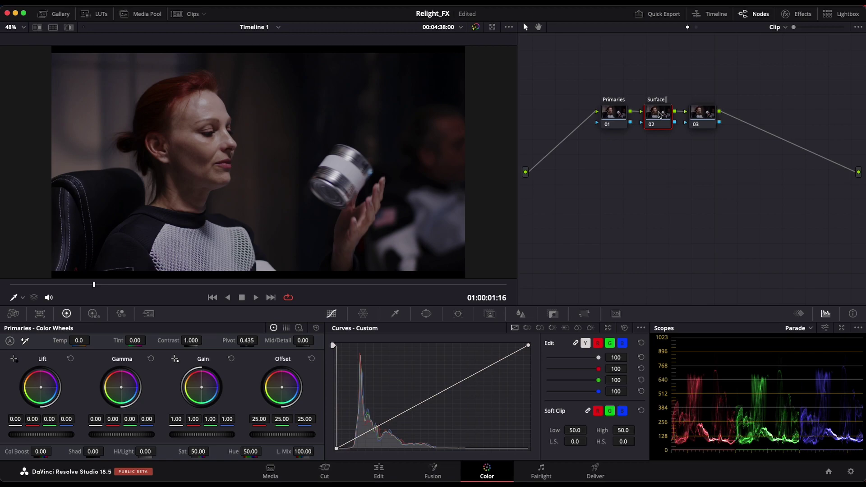
pyautogui.press('Return')
pyautogui.click(705, 114)
# - Move node 02 below the chain and apply the Relight effect from the Effects Library to it
pyautogui.moveTo(663, 113); pyautogui.dragTo(662, 160)
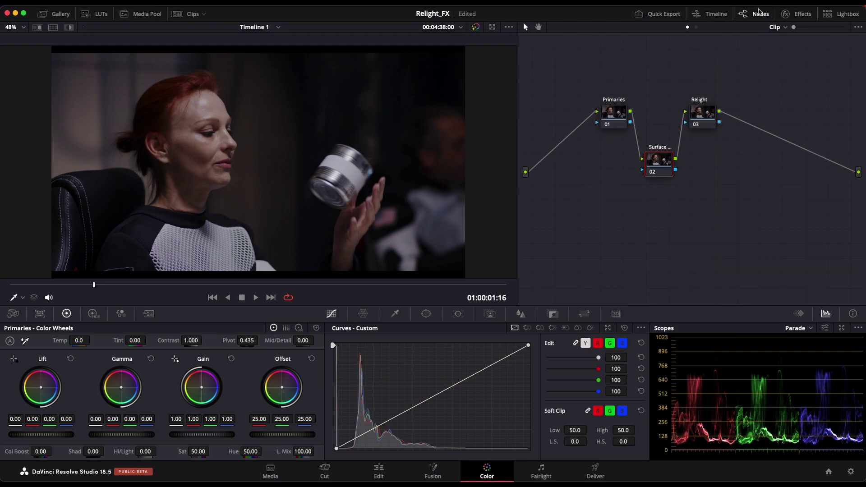
pyautogui.click(785, 14)
pyautogui.click(840, 28)
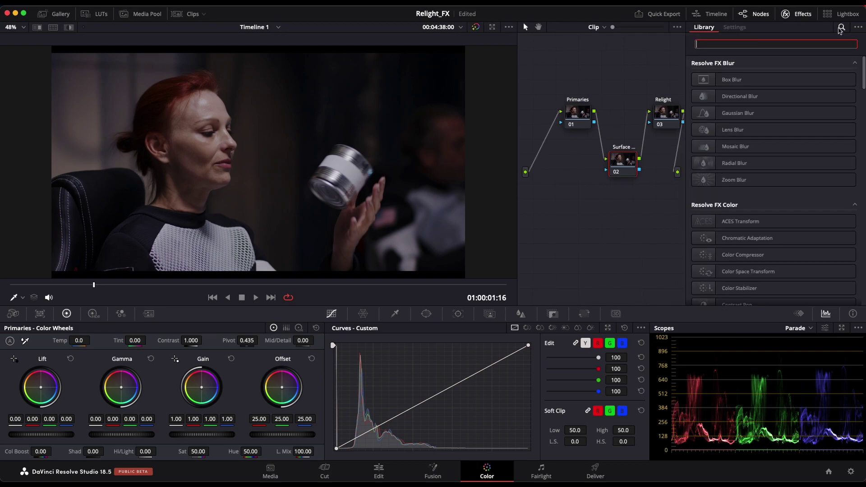
pyautogui.write('relight')
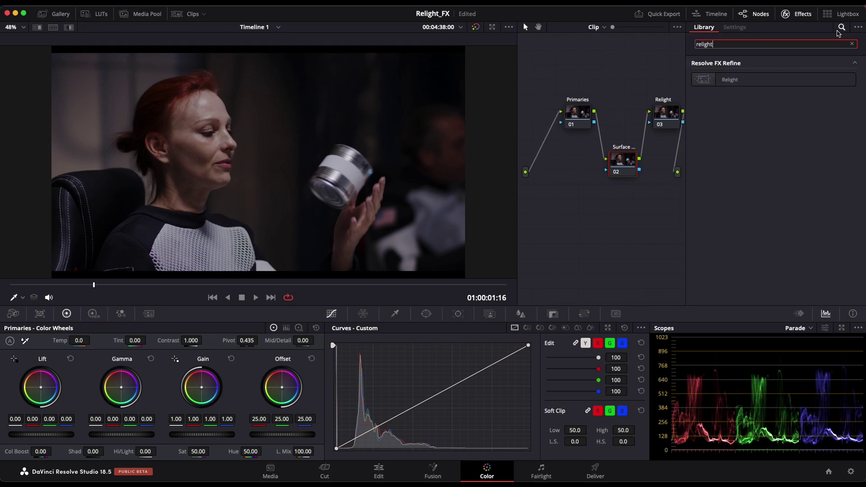
pyautogui.moveTo(726, 80); pyautogui.dragTo(620, 169)
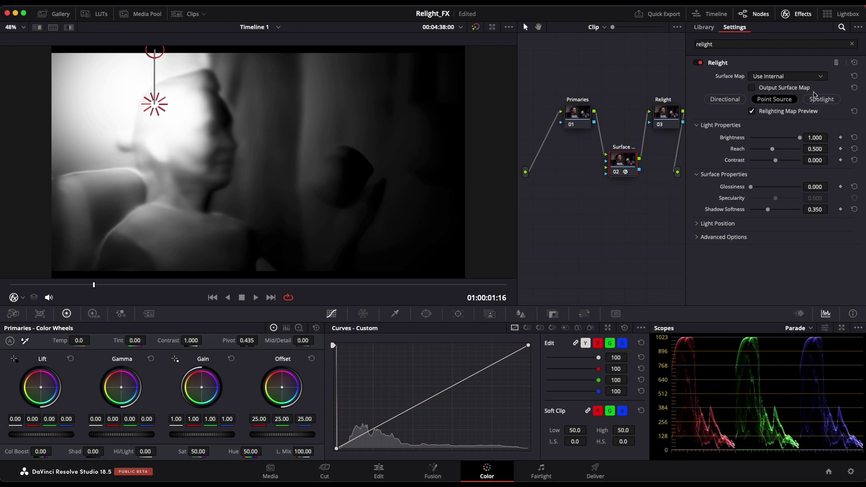
# - Enable Output Surface Map on node 02 and apply a second Relight effect to node 03
pyautogui.click(752, 88)
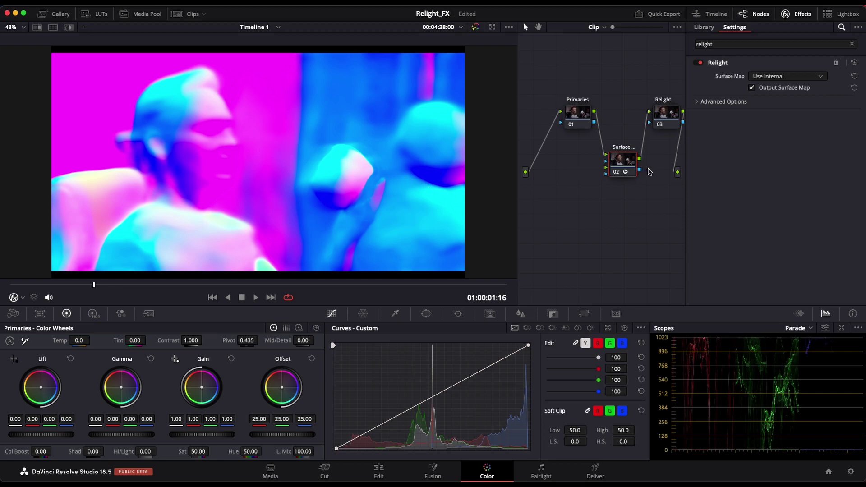
pyautogui.moveTo(625, 163); pyautogui.dragTo(622, 163)
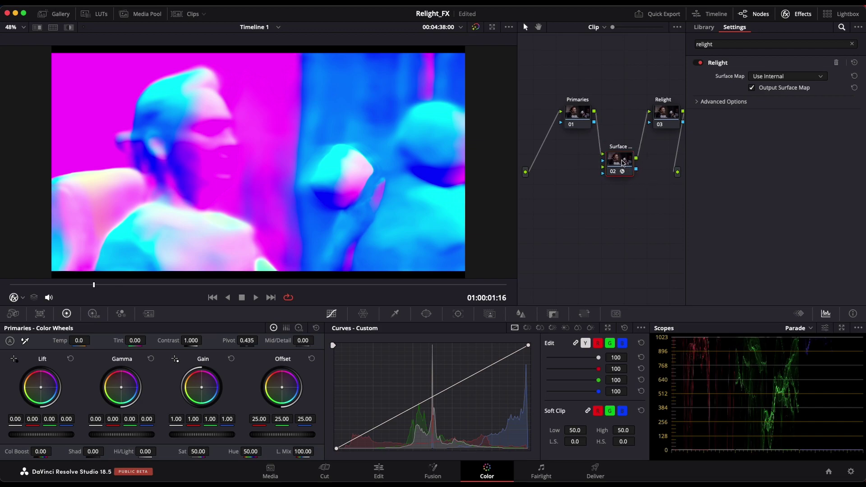
pyautogui.click(679, 120)
pyautogui.moveTo(731, 81); pyautogui.dragTo(666, 116)
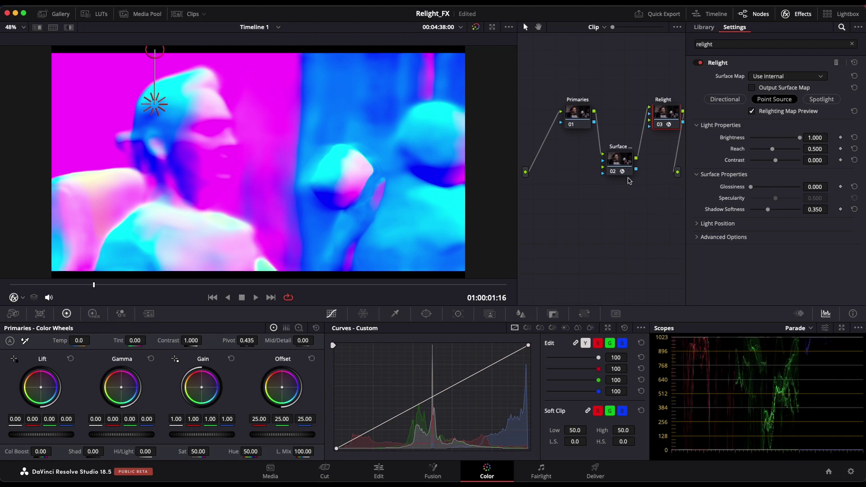
pyautogui.moveTo(627, 164); pyautogui.dragTo(625, 163)
pyautogui.moveTo(670, 119); pyautogui.dragTo(664, 115)
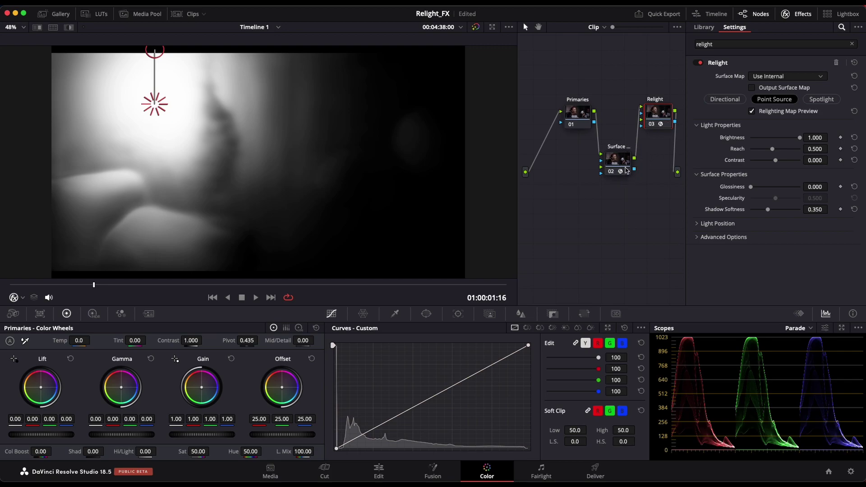
# - Save, then wire Primaries into node 03's input and Surface Map's output into its second input
pyautogui.press('super+s')
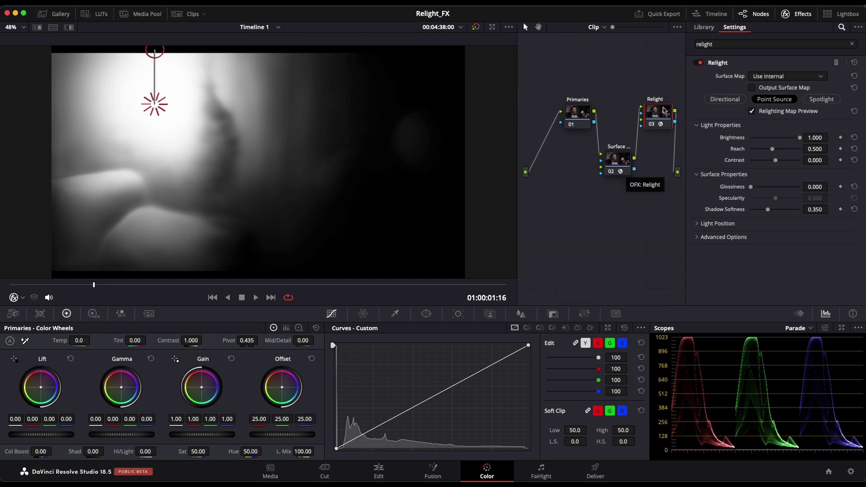
pyautogui.click(618, 167)
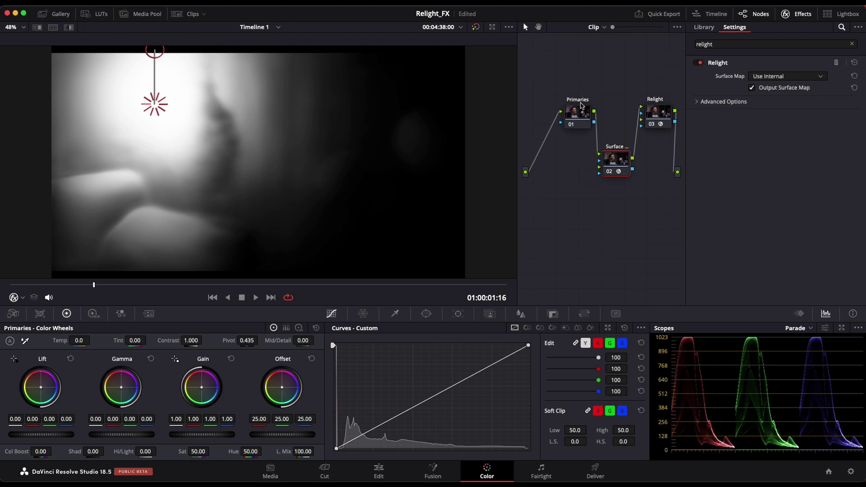
pyautogui.moveTo(594, 111); pyautogui.dragTo(648, 118)
pyautogui.moveTo(632, 158); pyautogui.dragTo(614, 162)
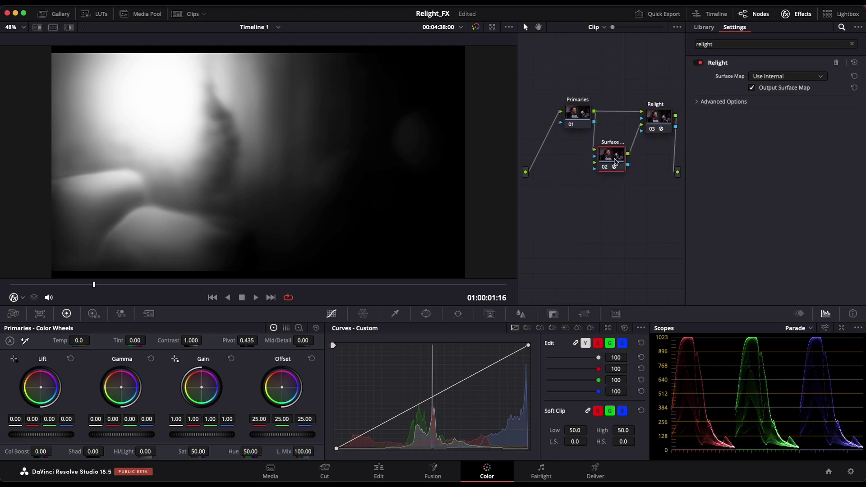
pyautogui.moveTo(581, 113); pyautogui.dragTo(579, 112)
pyautogui.click(621, 154)
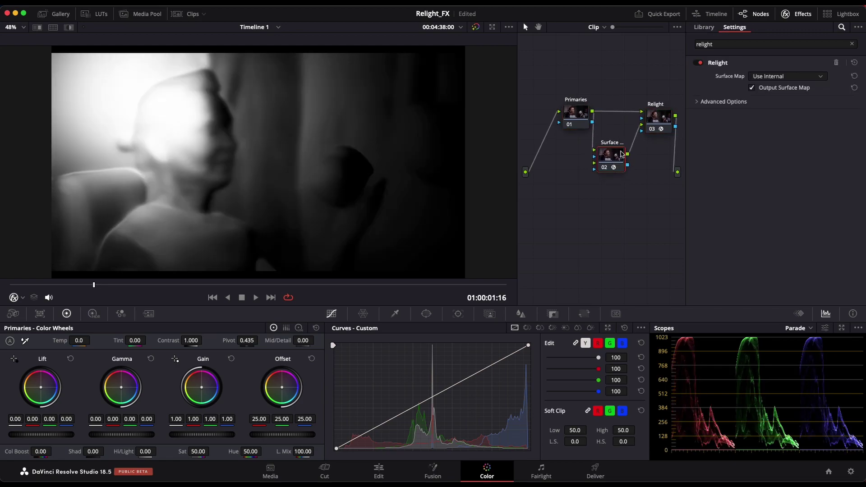
# - Change node 03's Surface Map source from Use Internal to Use Input 2
pyautogui.moveTo(664, 116); pyautogui.dragTo(657, 113)
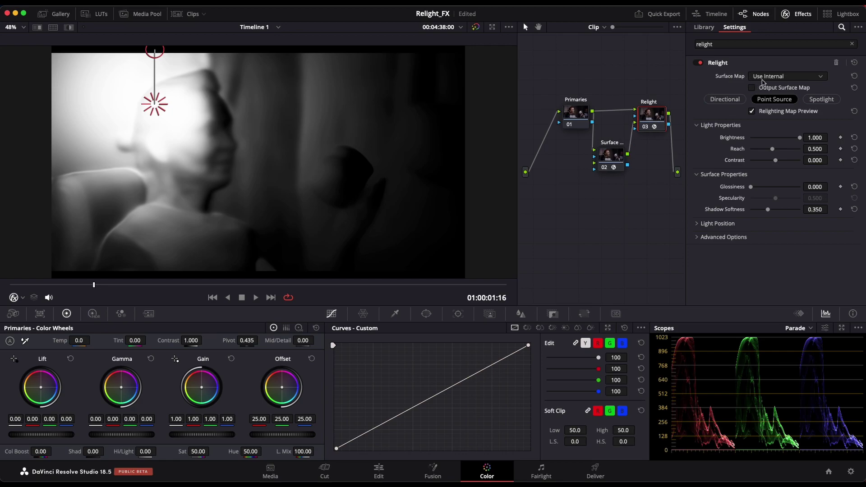
pyautogui.click(788, 78)
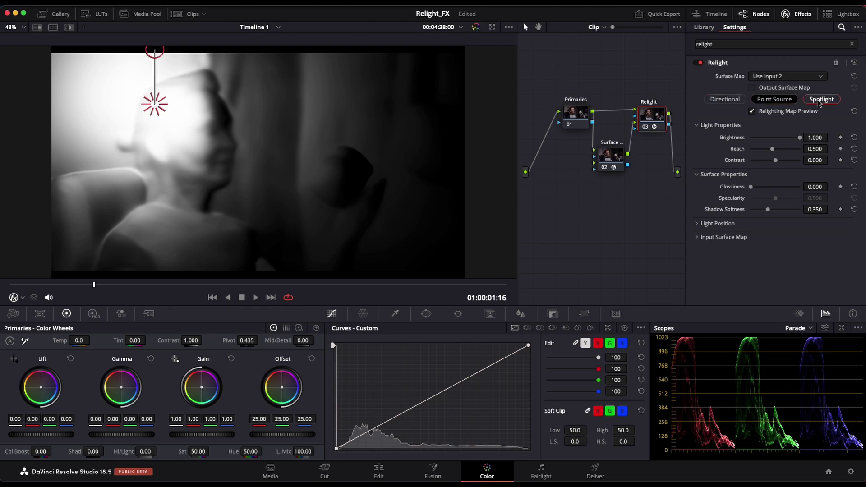
# - Try Directional, Point Source and Spotlight lights, then position the point light beside her face
pyautogui.click(724, 100)
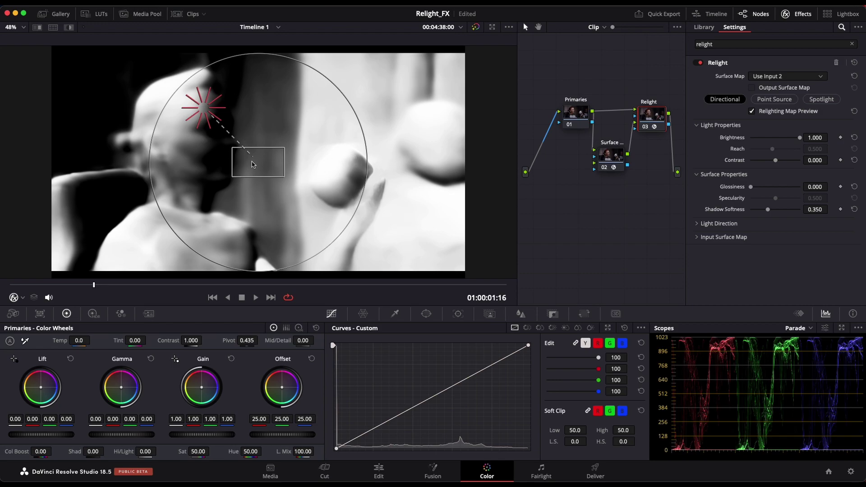
pyautogui.click(773, 99)
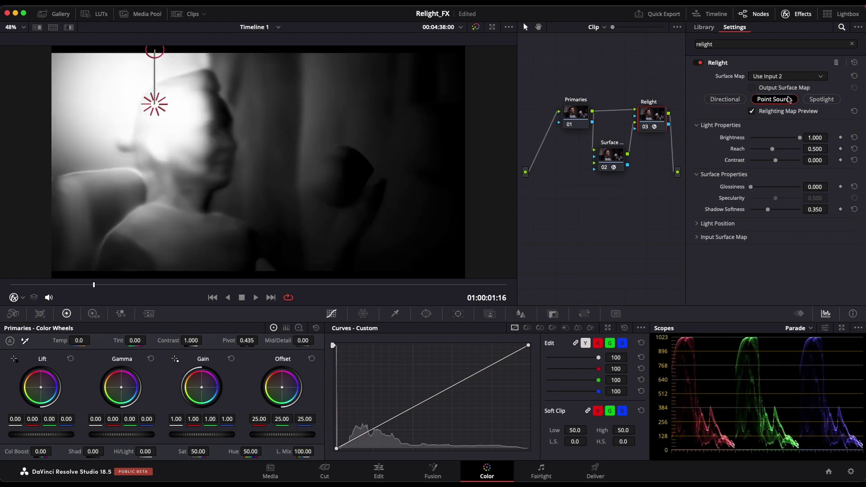
pyautogui.click(826, 100)
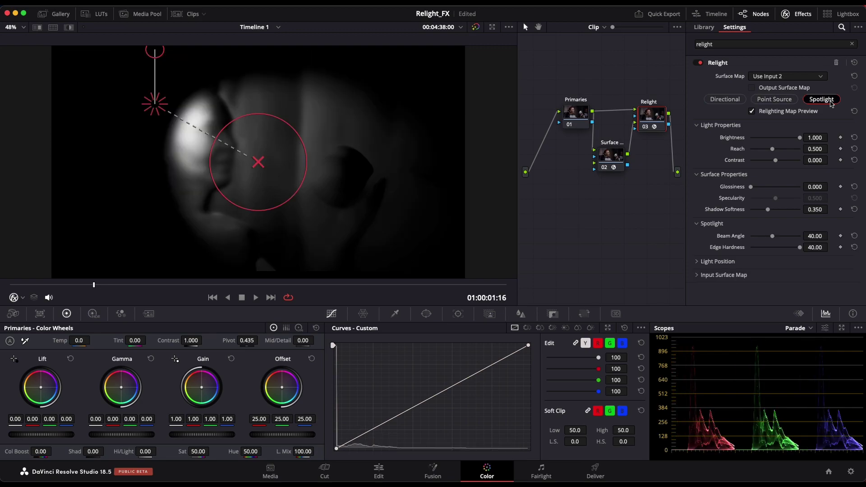
pyautogui.click(785, 99)
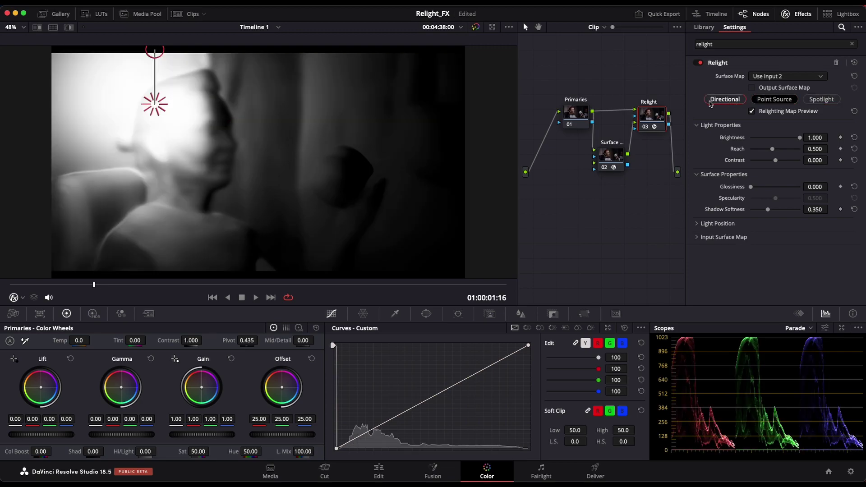
pyautogui.click(820, 99)
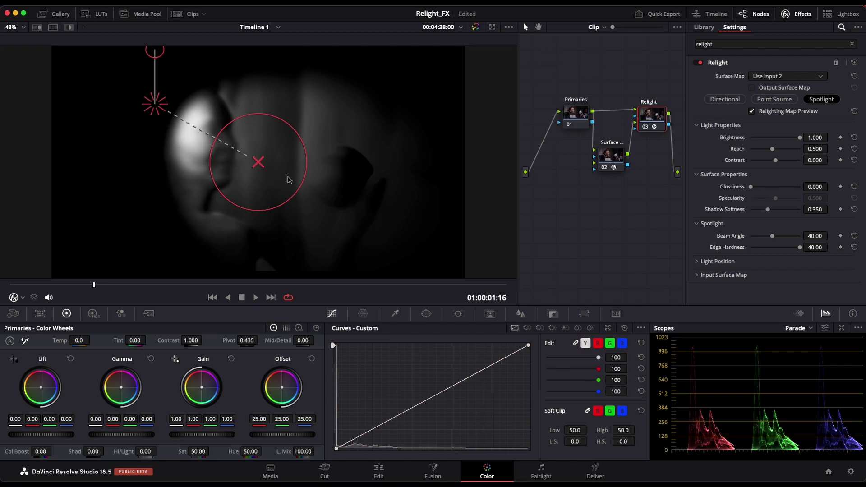
pyautogui.click(759, 100)
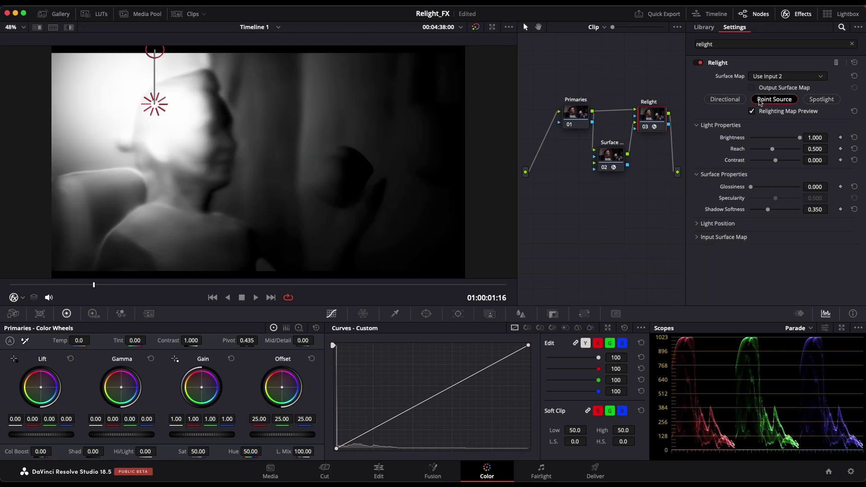
pyautogui.moveTo(155, 105); pyautogui.dragTo(123, 163)
pyautogui.moveTo(128, 116)
pyautogui.mouseDown()
pyautogui.moveTo(124, 85)
pyautogui.moveTo(124, 112)
pyautogui.moveTo(116, 111)
pyautogui.mouseUp()
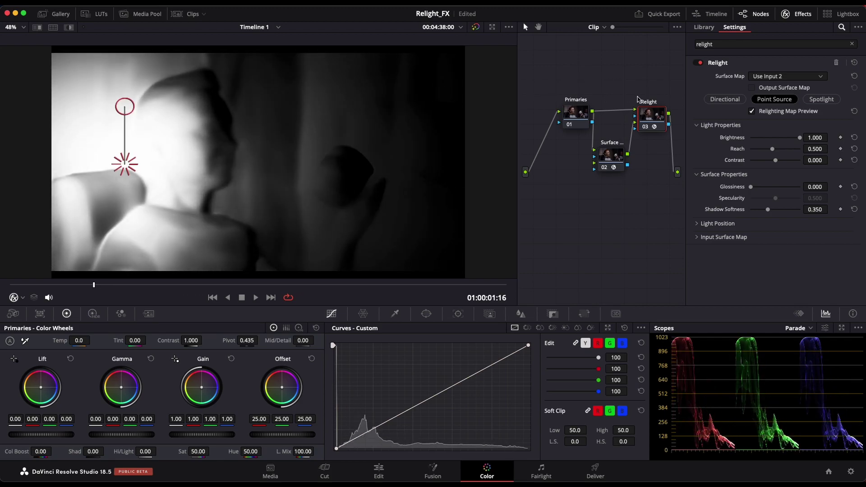
# - Set the light back to Directional, save, and turn off Relighting Map Preview
pyautogui.click(724, 99)
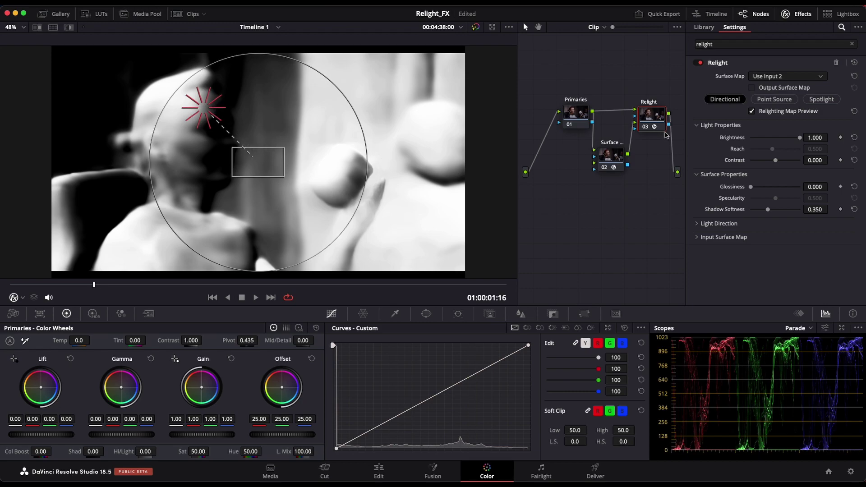
pyautogui.press('super+s')
pyautogui.click(757, 110)
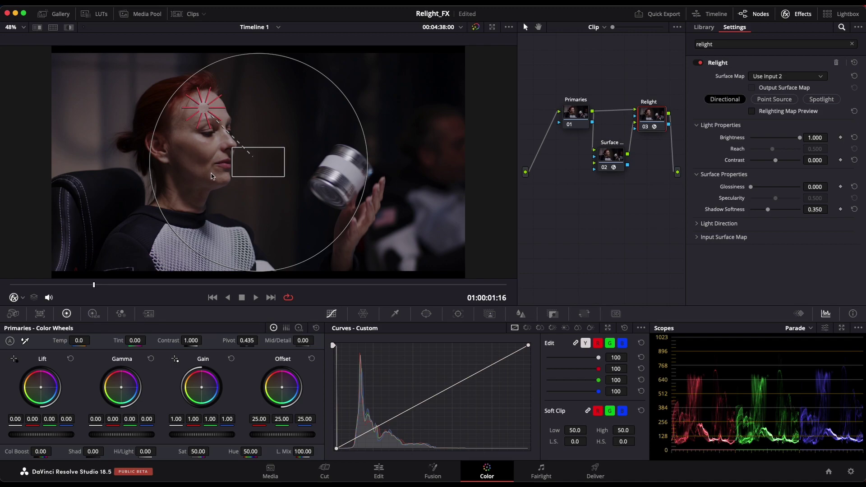
# - With Primaries selected, close the Effects list and open Magic Mask in Person mode
pyautogui.click(569, 113)
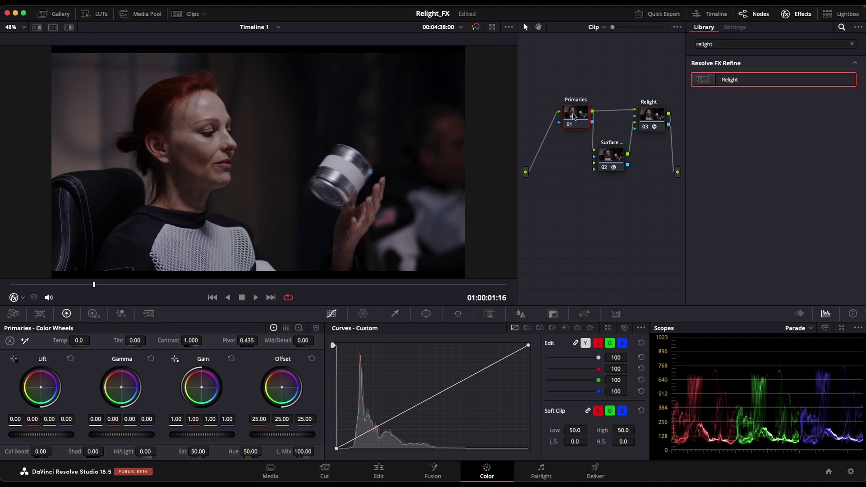
pyautogui.click(795, 14)
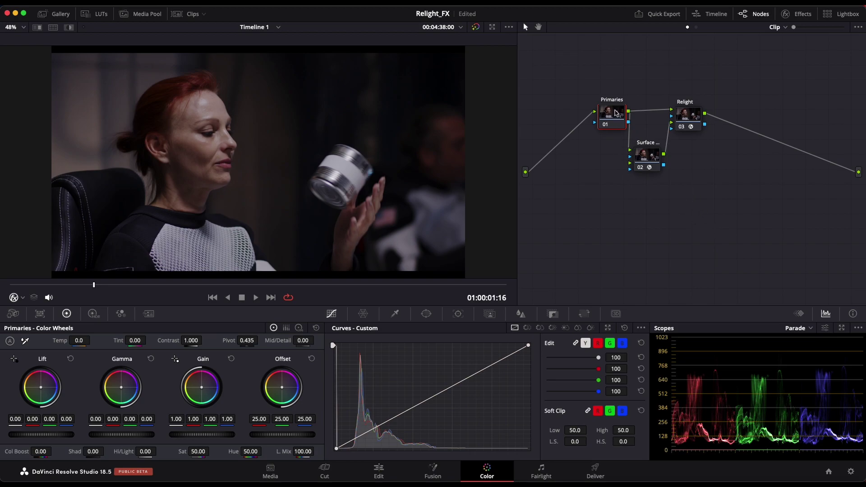
pyautogui.click(483, 315)
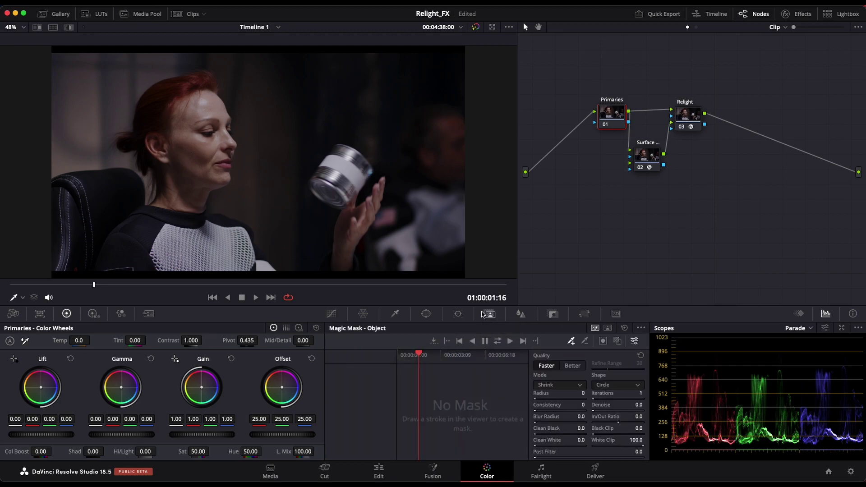
pyautogui.click(608, 328)
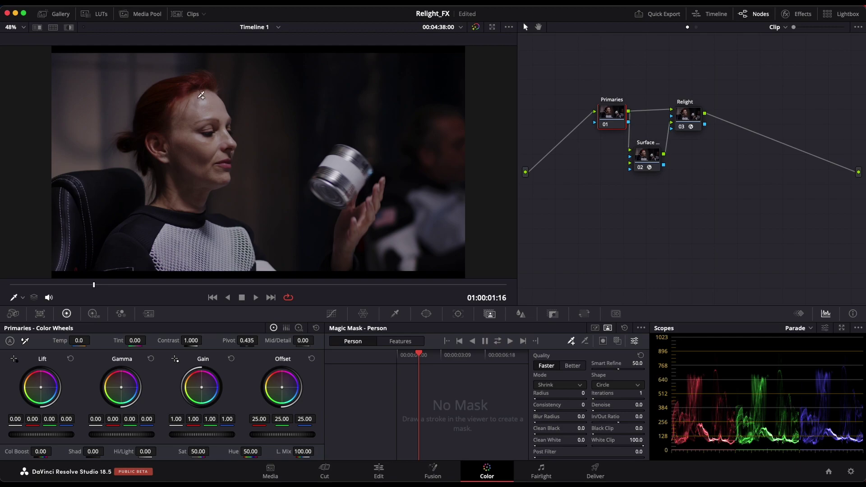
# - Paint a Person Magic Mask stroke down the woman from forehead to chest
pyautogui.moveTo(201, 96)
pyautogui.mouseDown()
pyautogui.moveTo(177, 185)
pyautogui.moveTo(149, 227)
pyautogui.moveTo(158, 258)
pyautogui.moveTo(269, 267)
pyautogui.mouseUp()
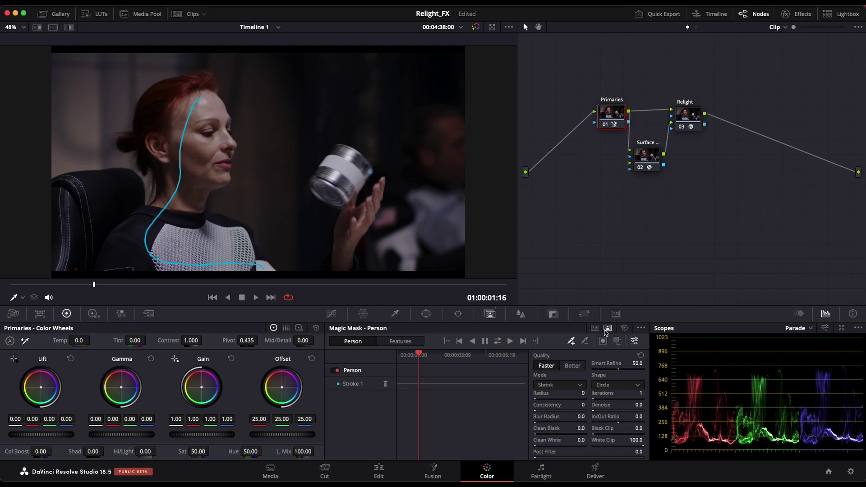
pyautogui.click(594, 329)
pyautogui.click(607, 328)
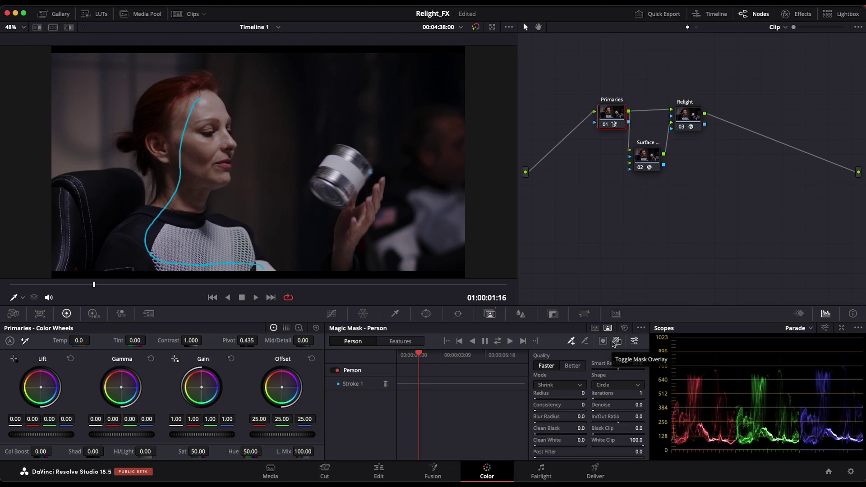
# - Turn on the mask overlay and add a second stroke along her raised hand
pyautogui.click(615, 342)
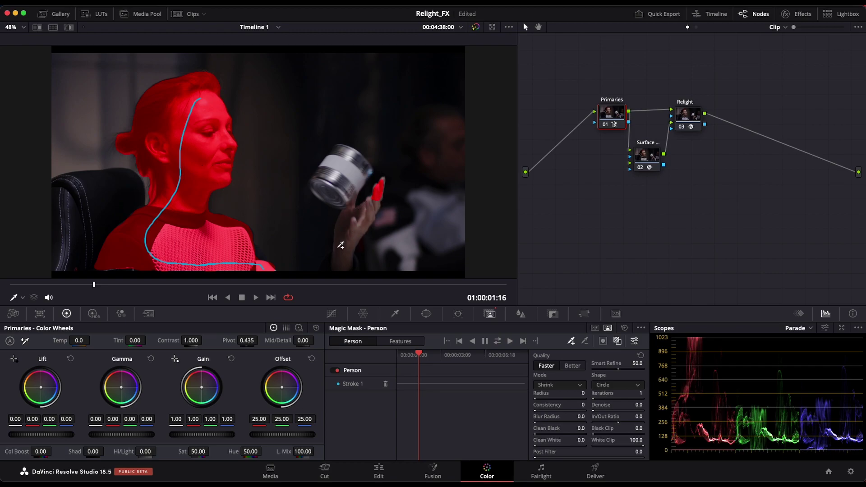
pyautogui.moveTo(373, 207); pyautogui.dragTo(344, 265)
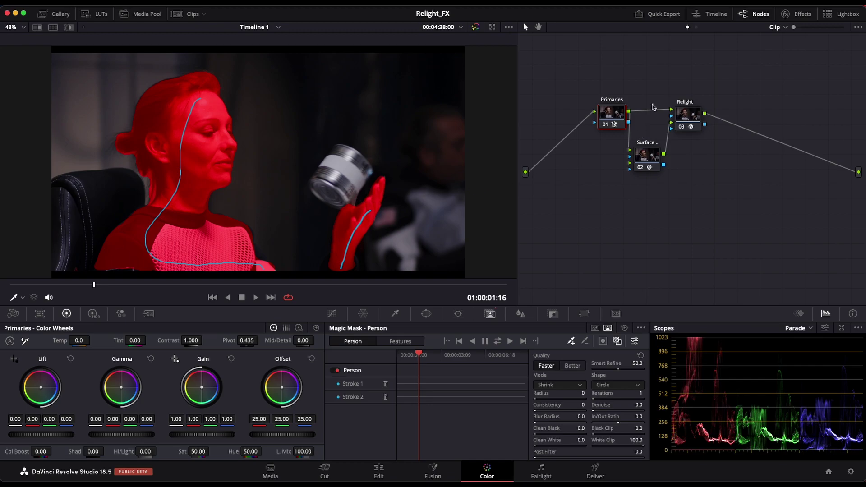
# - Connect the Primaries node's person-mask key output to the Relight node's key input
pyautogui.moveTo(687, 111); pyautogui.dragTo(712, 109)
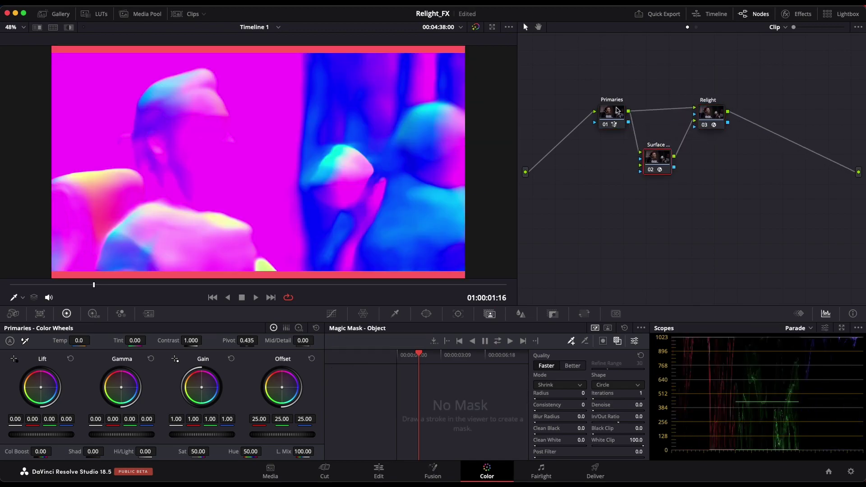
pyautogui.click(614, 110)
pyautogui.moveTo(628, 118); pyautogui.dragTo(695, 116)
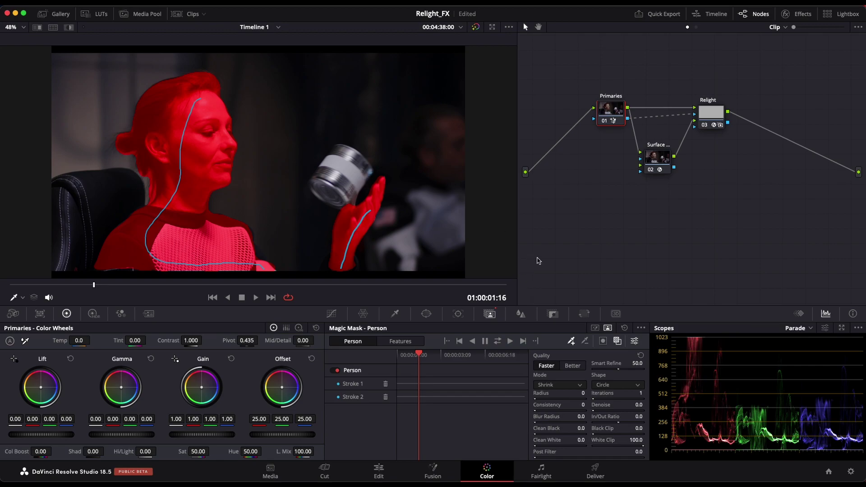
pyautogui.click(710, 115)
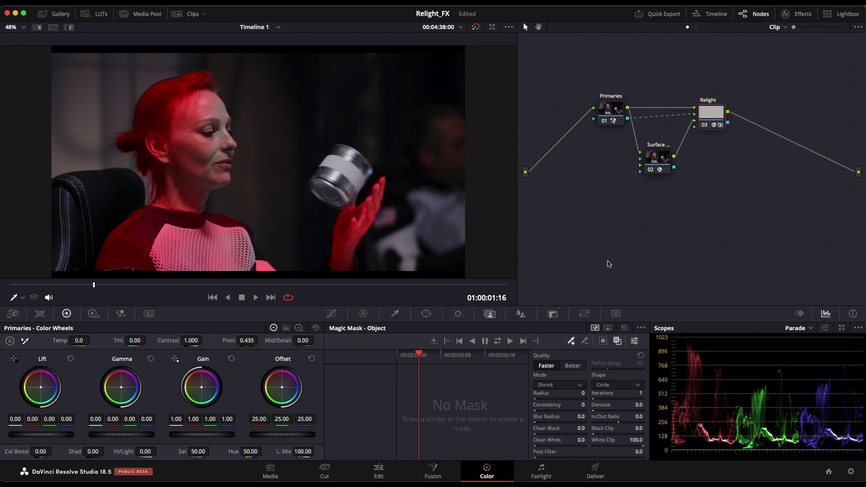
pyautogui.click(615, 109)
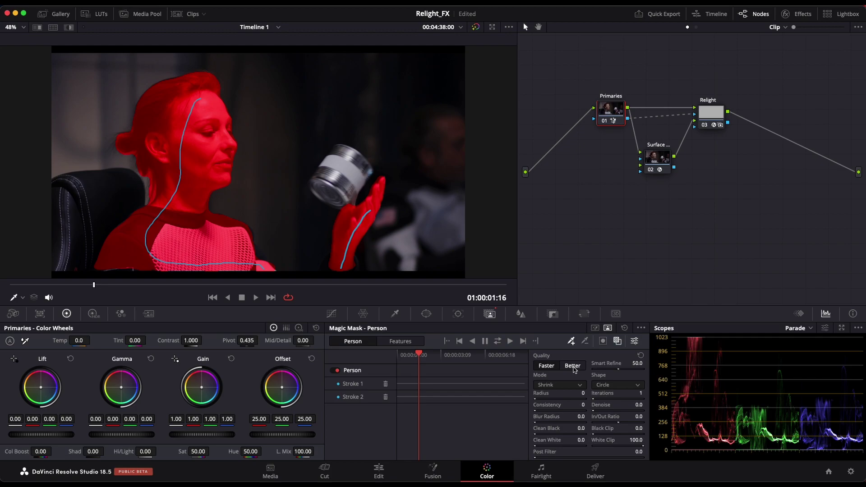
pyautogui.click(711, 115)
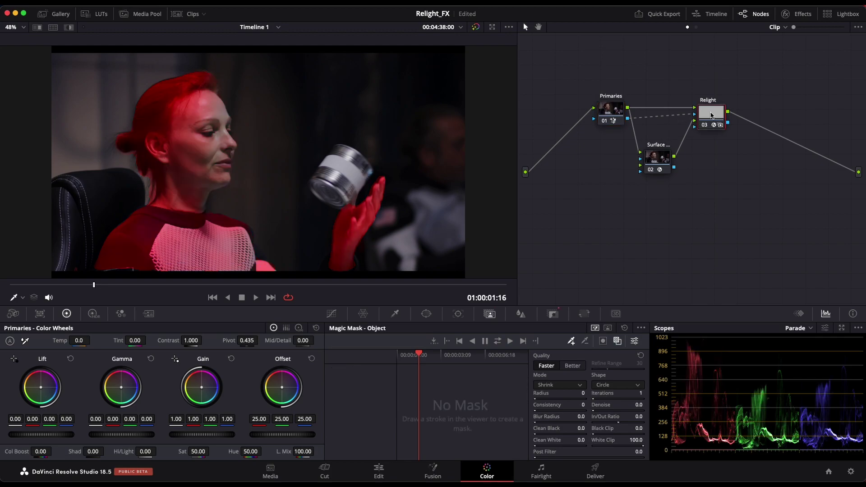
# - Show the Relight effect's settings and toggle the Relighting Map Preview off and on
pyautogui.click(785, 14)
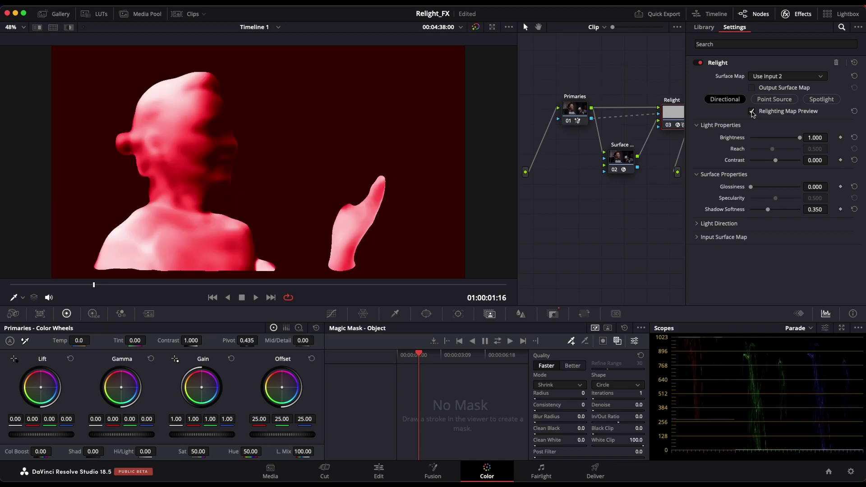
pyautogui.click(751, 111)
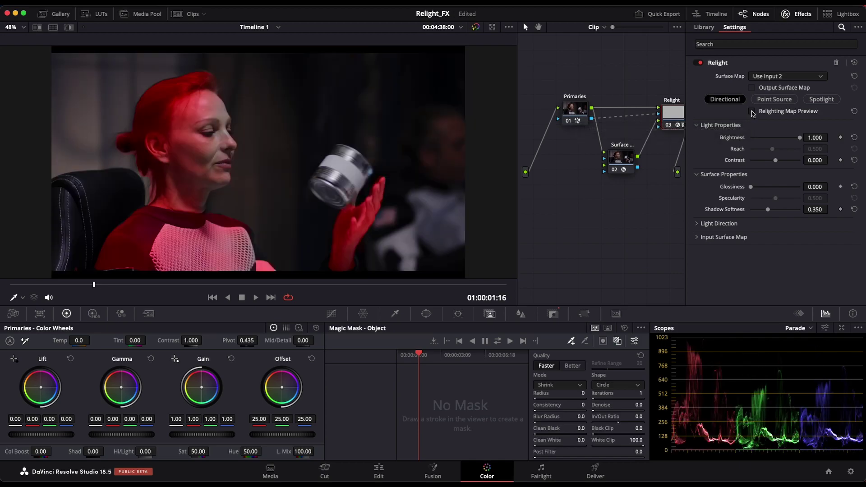
pyautogui.click(751, 112)
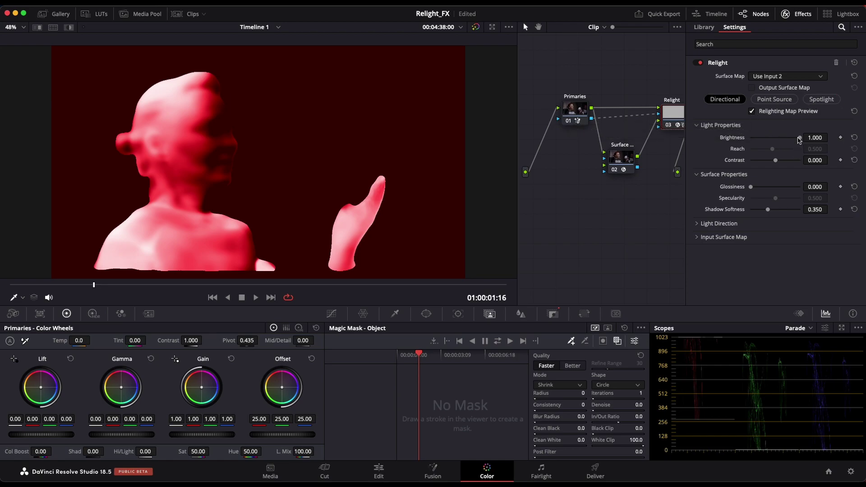
# - Return Brightness to 1.000 and Contrast to 0.000, save, and turn off the map preview
pyautogui.moveTo(800, 138)
pyautogui.mouseDown()
pyautogui.moveTo(772, 144)
pyautogui.moveTo(801, 145)
pyautogui.moveTo(736, 140)
pyautogui.moveTo(805, 138)
pyautogui.mouseUp()
pyautogui.hotkey('ctrl', 'z')
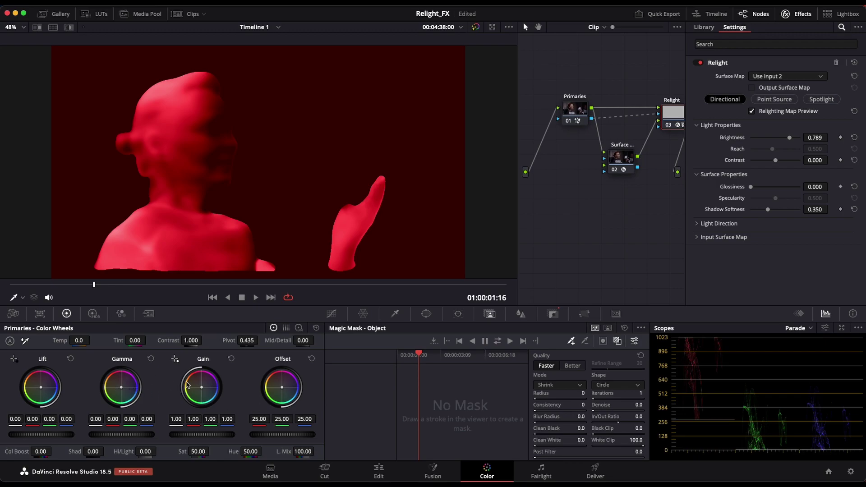
pyautogui.moveTo(776, 160)
pyautogui.mouseDown()
pyautogui.moveTo(746, 160)
pyautogui.moveTo(775, 161)
pyautogui.mouseUp()
pyautogui.click(853, 160)
pyautogui.moveTo(790, 138); pyautogui.dragTo(821, 141)
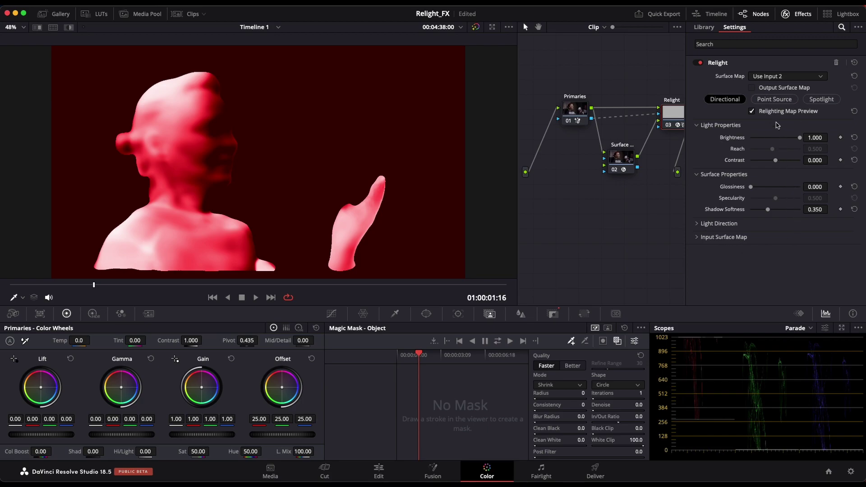
pyautogui.press('super+s')
pyautogui.click(751, 111)
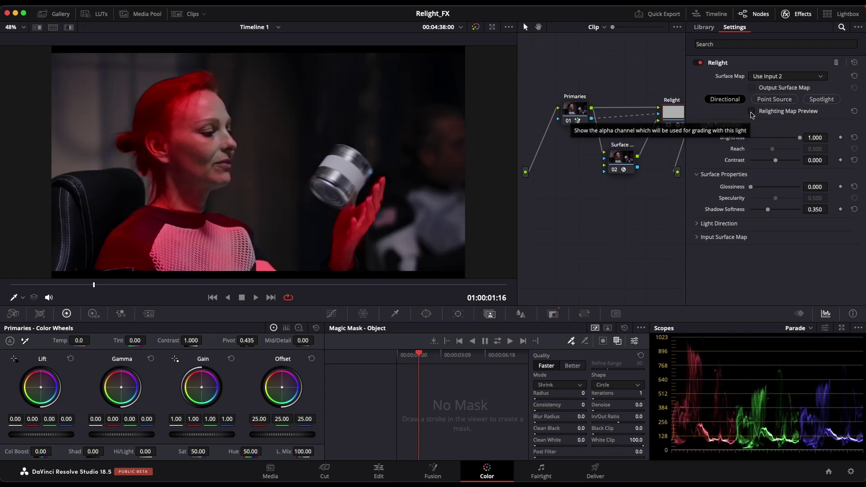
# - Push the Relight node's Gain master wheel to 2.24 and Gamma to 0.11
pyautogui.moveTo(188, 438); pyautogui.dragTo(247, 436)
pyautogui.moveTo(519, 413); pyautogui.dragTo(625, 402)
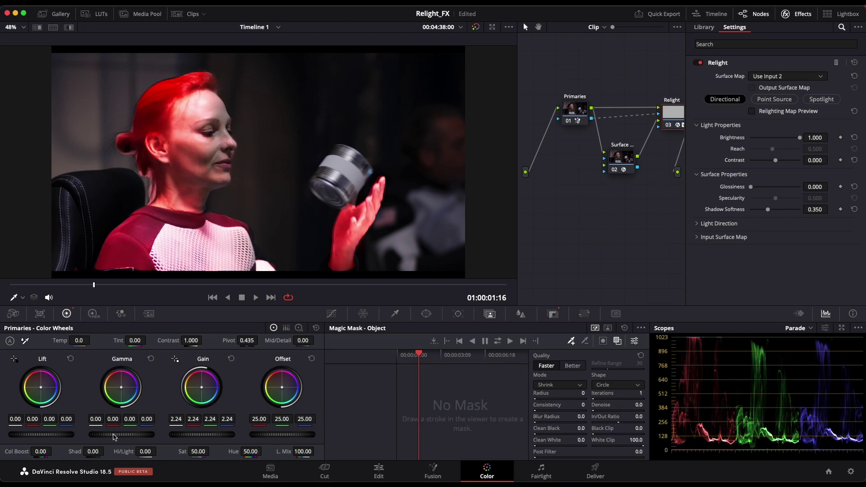
pyautogui.moveTo(113, 435); pyautogui.dragTo(273, 432)
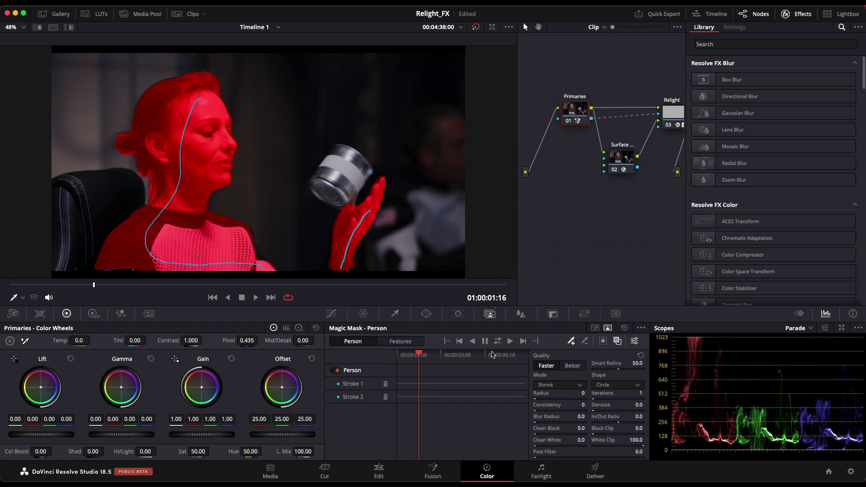
# - Hide the mask overlay and set Magic Mask quality Better, Denoise 2.1, Blur Radius 0.9
pyautogui.click(617, 341)
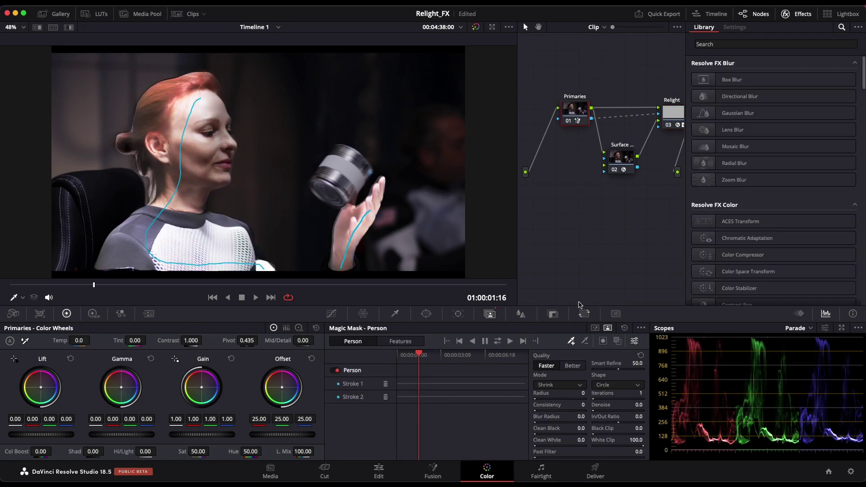
pyautogui.click(577, 368)
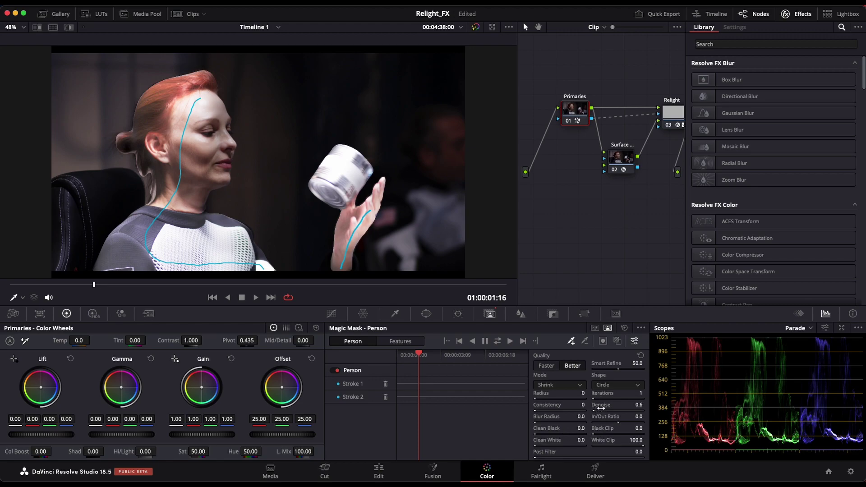
pyautogui.moveTo(601, 406); pyautogui.dragTo(607, 407)
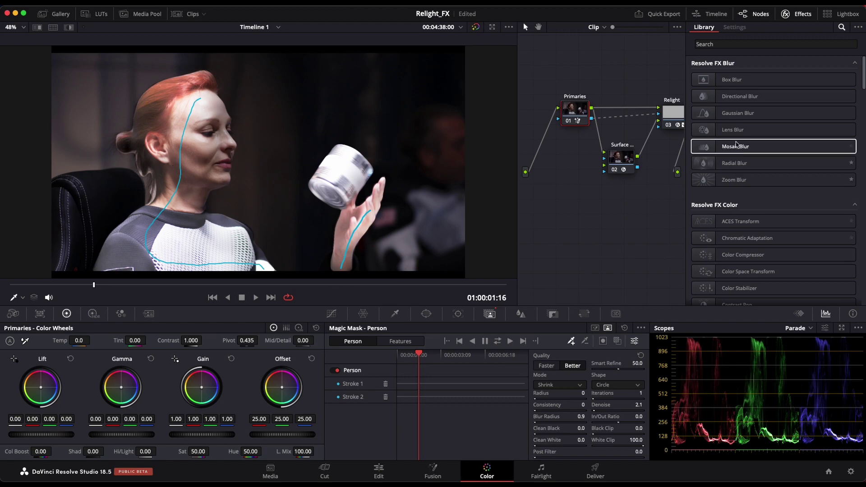
pyautogui.click(675, 114)
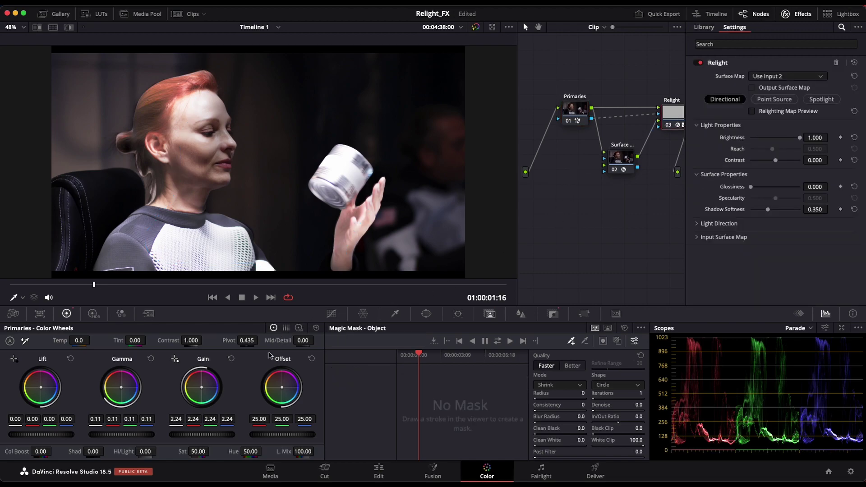
# - Reset the Relight Gain and Gamma, then set Gamma to 0.02 and Gain to 1.17
pyautogui.click(231, 359)
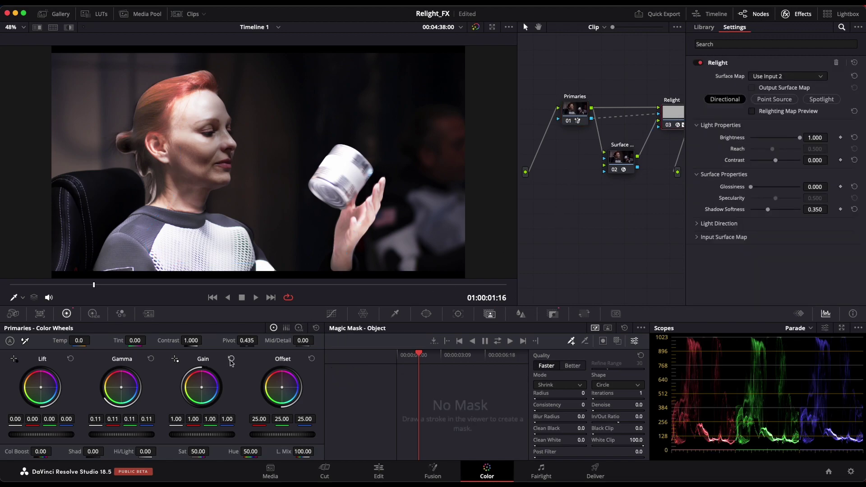
pyautogui.click(151, 359)
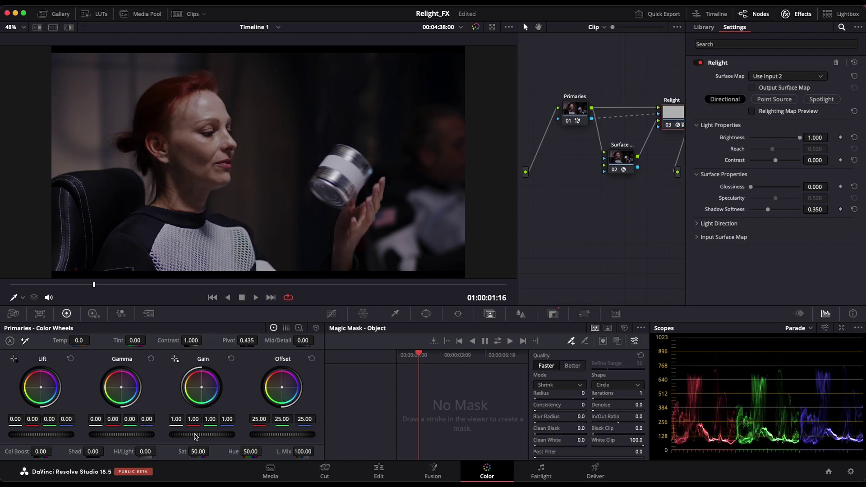
pyautogui.moveTo(113, 437); pyautogui.dragTo(213, 436)
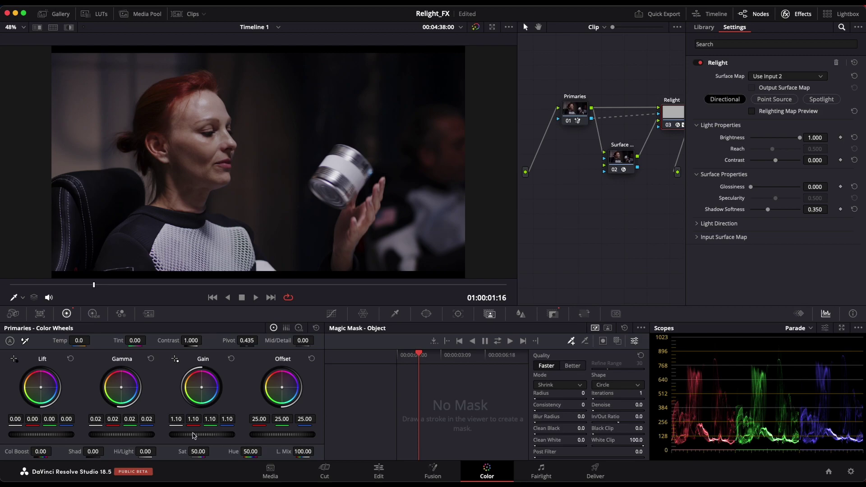
pyautogui.moveTo(193, 435); pyautogui.dragTo(222, 435)
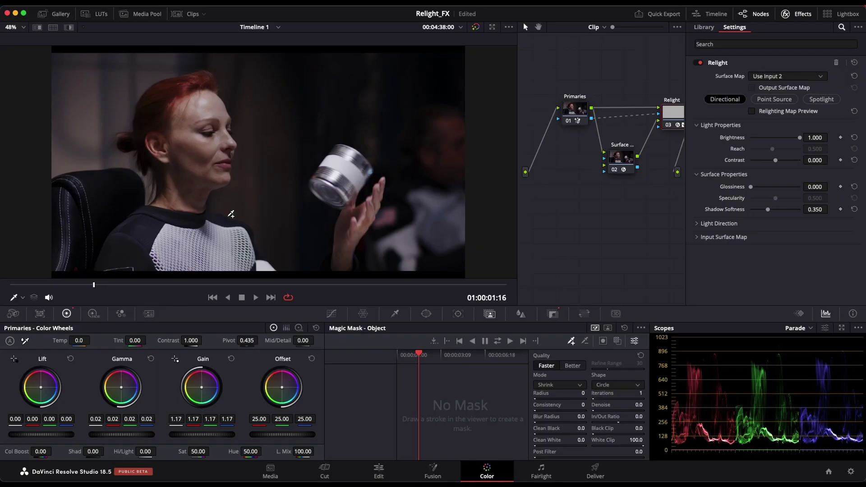
# - Nudge the Gamma wheel toward red so it reads 0.02/0.03/0.01/-0.00
pyautogui.moveTo(122, 390); pyautogui.dragTo(113, 380)
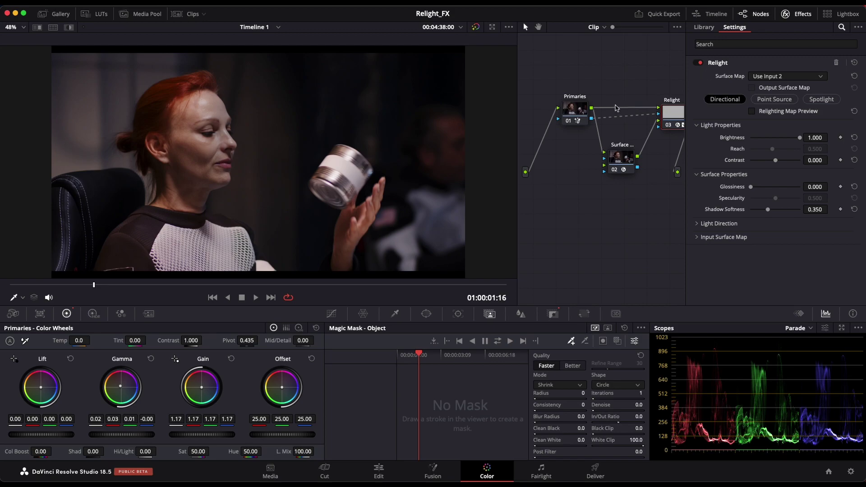
pyautogui.click(584, 109)
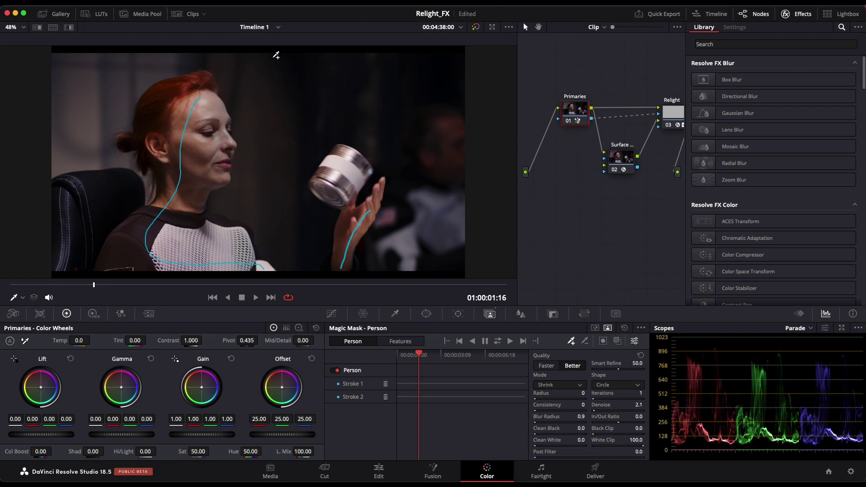
pyautogui.click(603, 342)
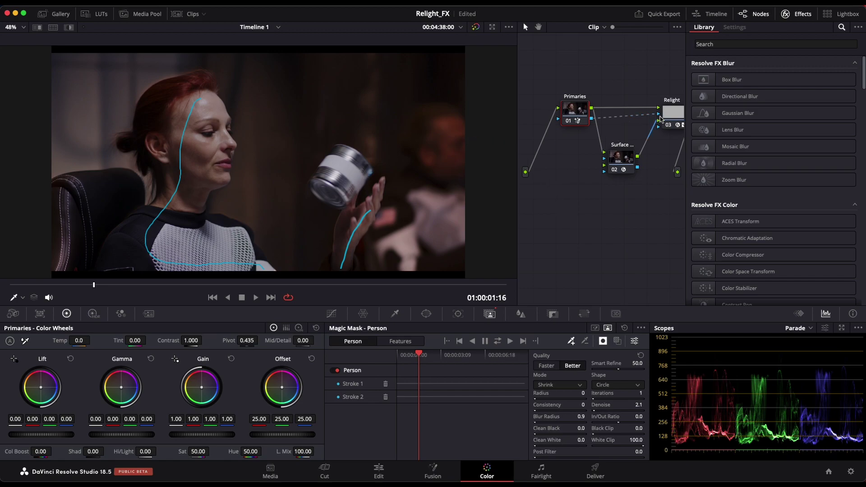
pyautogui.click(675, 112)
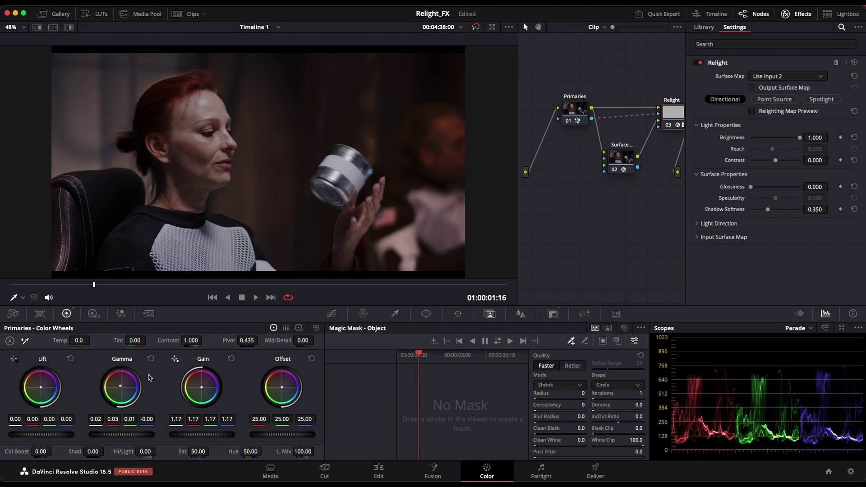
# - Reset Gamma, then cool it to red -0.02, blue 0.02 and Gain to 1.10/1.19/1.22
pyautogui.click(150, 358)
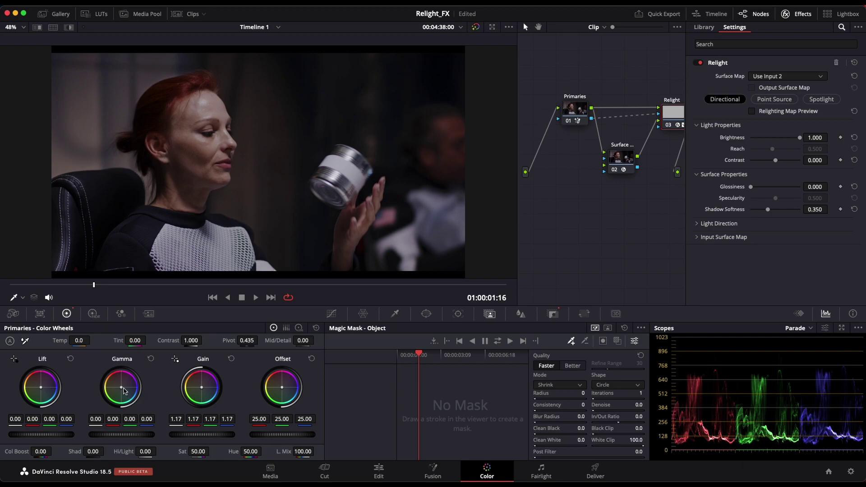
pyautogui.moveTo(123, 390); pyautogui.dragTo(139, 411)
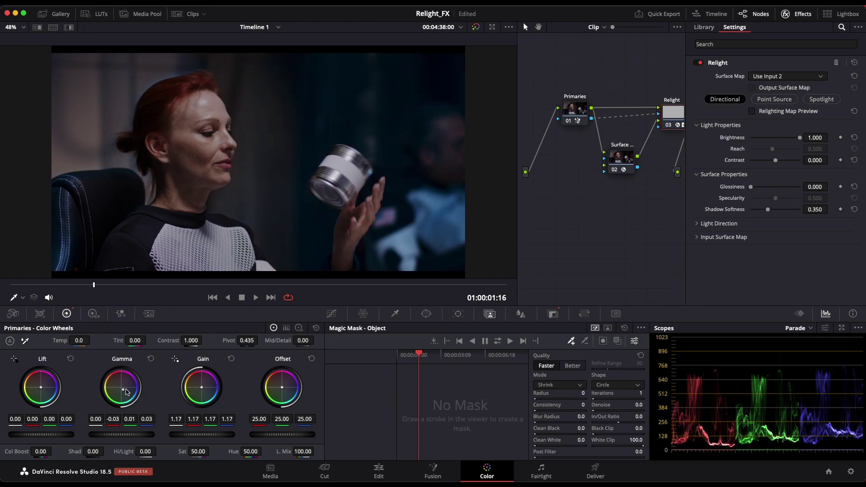
pyautogui.moveTo(123, 388); pyautogui.dragTo(123, 391)
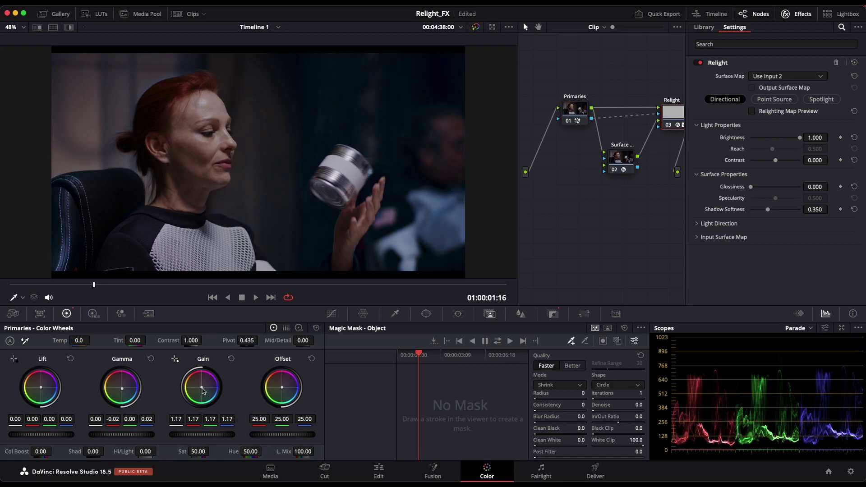
pyautogui.moveTo(201, 387); pyautogui.dragTo(202, 390)
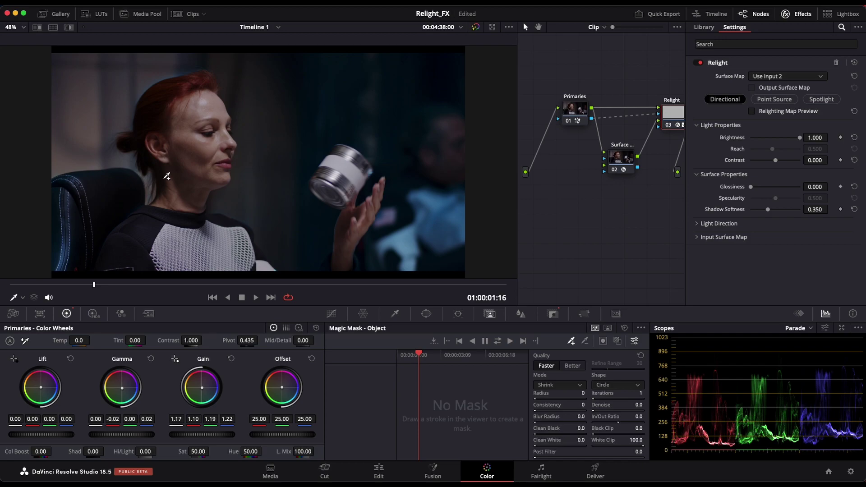
# - Hide the effect settings panel and save the Relight_FX project
pyautogui.click(796, 14)
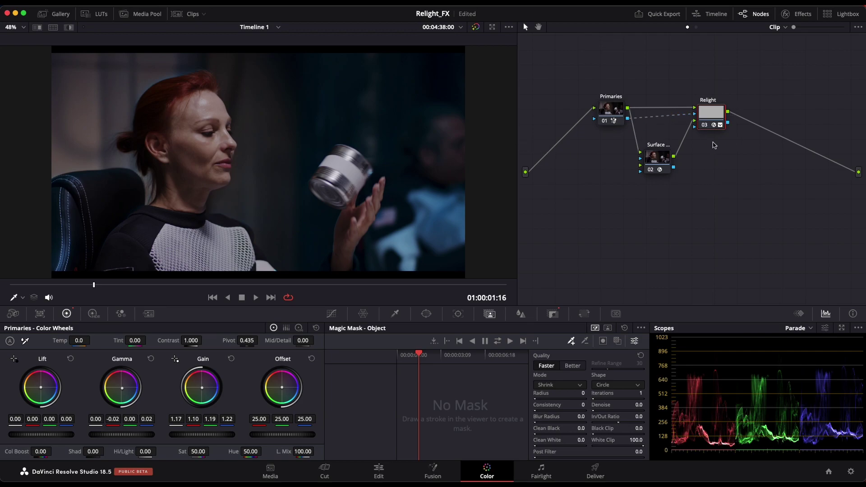
pyautogui.press('super+s')
# - Reopen the Relight settings and move the playhead to frame 01:00:05:15
pyautogui.click(796, 13)
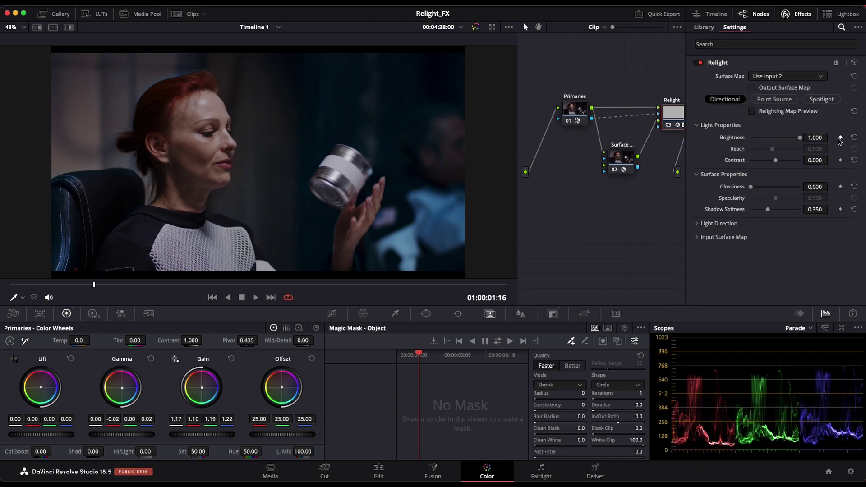
pyautogui.click(296, 285)
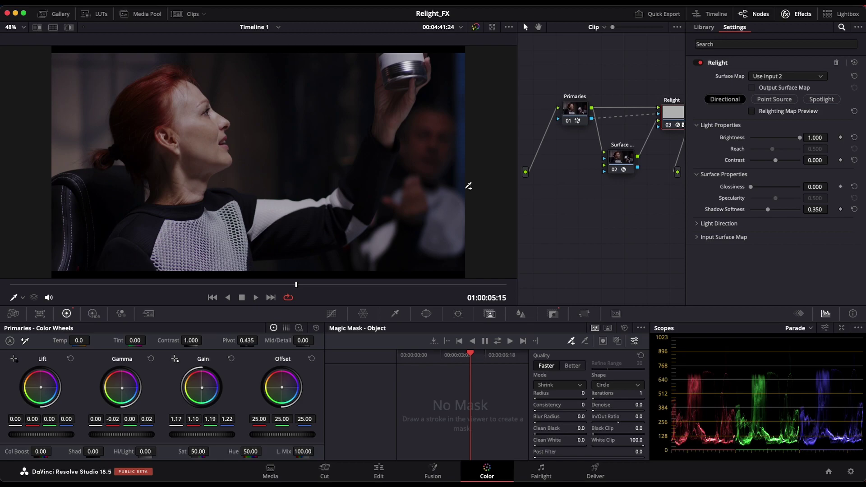
# - Switch the Relight light from Point Source to Spotlight and review its beam and position settings
pyautogui.click(698, 224)
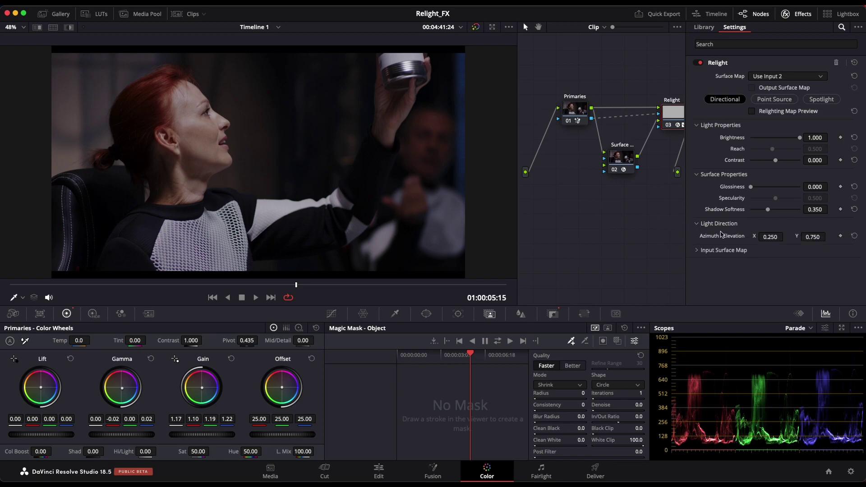
pyautogui.click(787, 100)
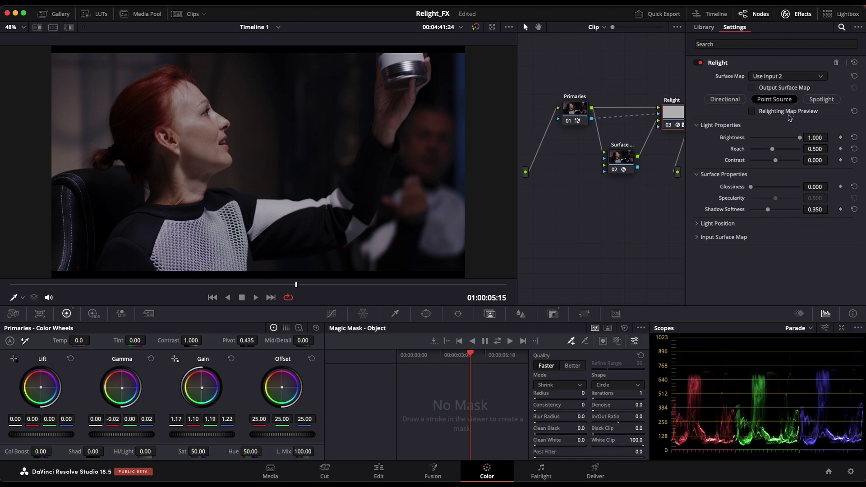
pyautogui.click(697, 225)
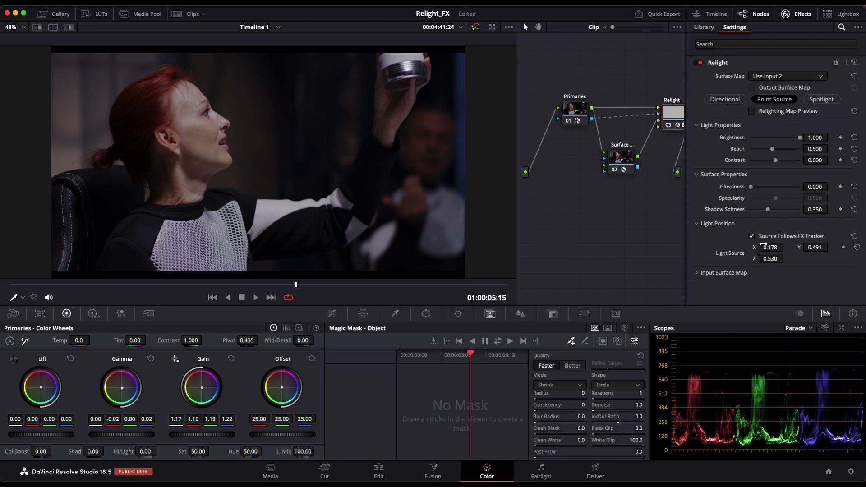
pyautogui.click(831, 102)
pyautogui.scroll(-2, 771, 245)
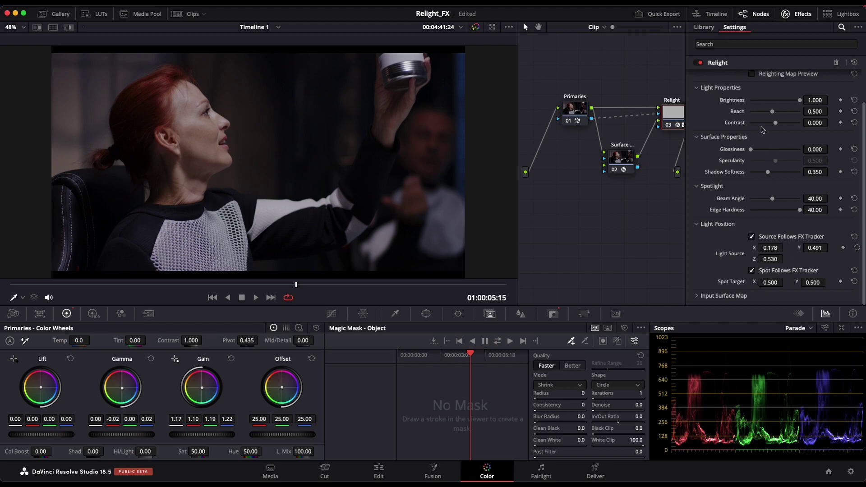
pyautogui.scroll(2, 761, 130)
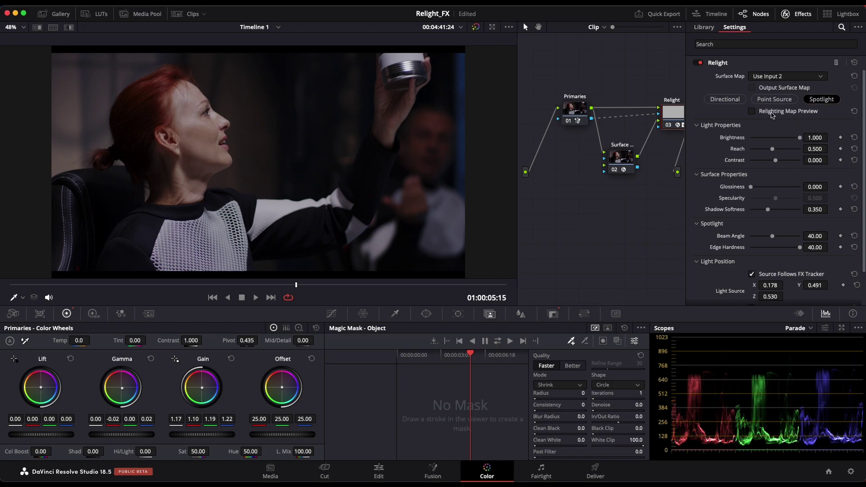
pyautogui.scroll(-2, 760, 282)
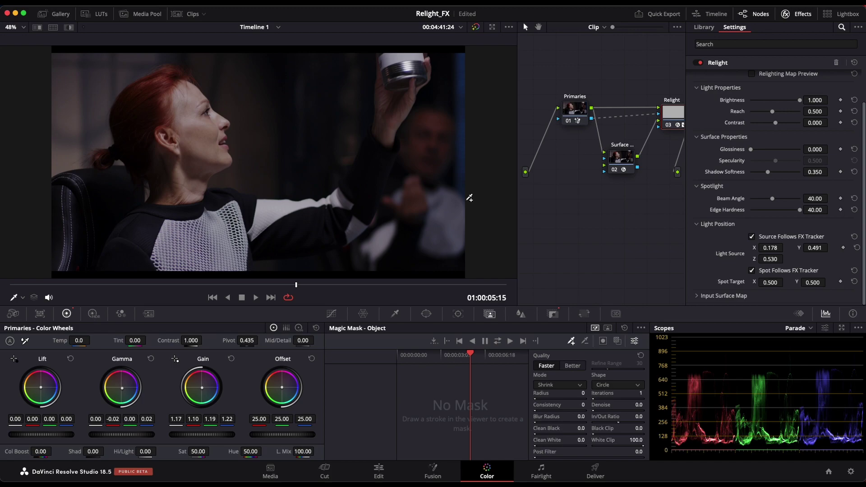
pyautogui.scroll(2, 772, 262)
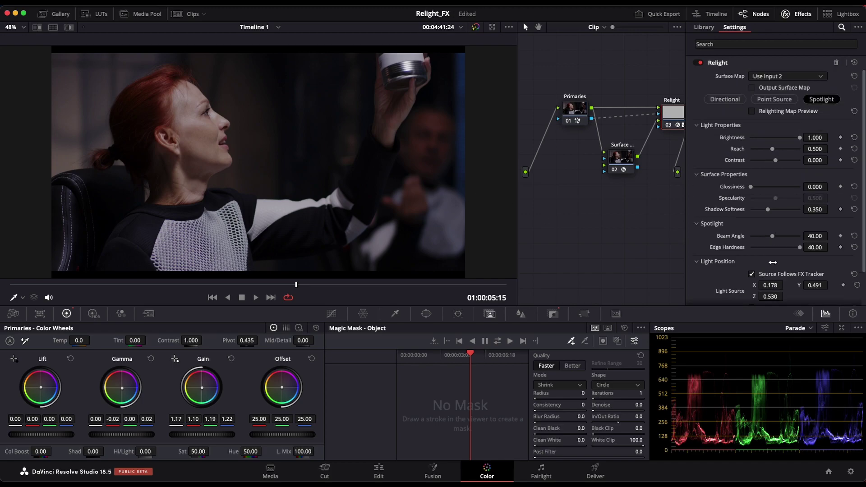